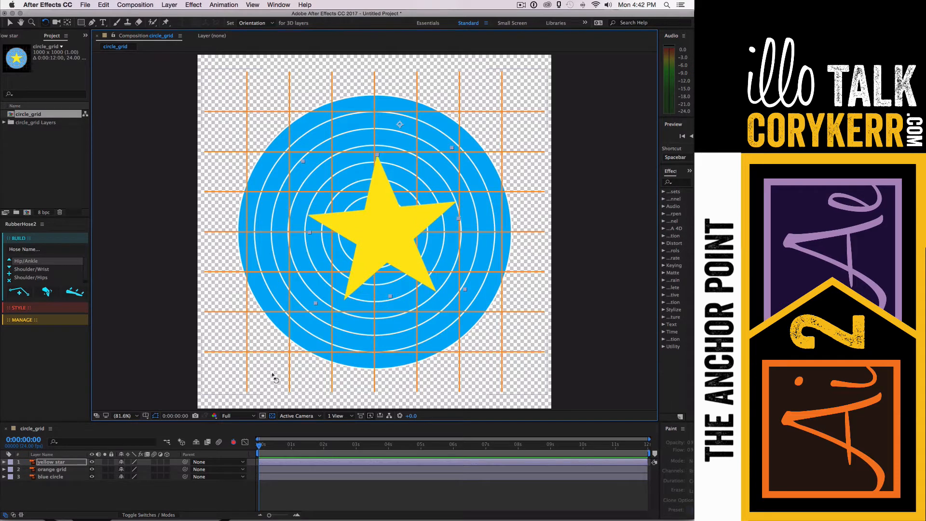
# Scale the yellow star wider and flatter from its lower-left corner, and move its anchor point beyond its lower-right tip
pyautogui.press('v')
pyautogui.moveTo(316, 304)
pyautogui.mouseDown()
pyautogui.moveTo(255, 386)
pyautogui.moveTo(353, 244)
pyautogui.moveTo(266, 373)
pyautogui.moveTo(314, 290)
pyautogui.mouseUp()
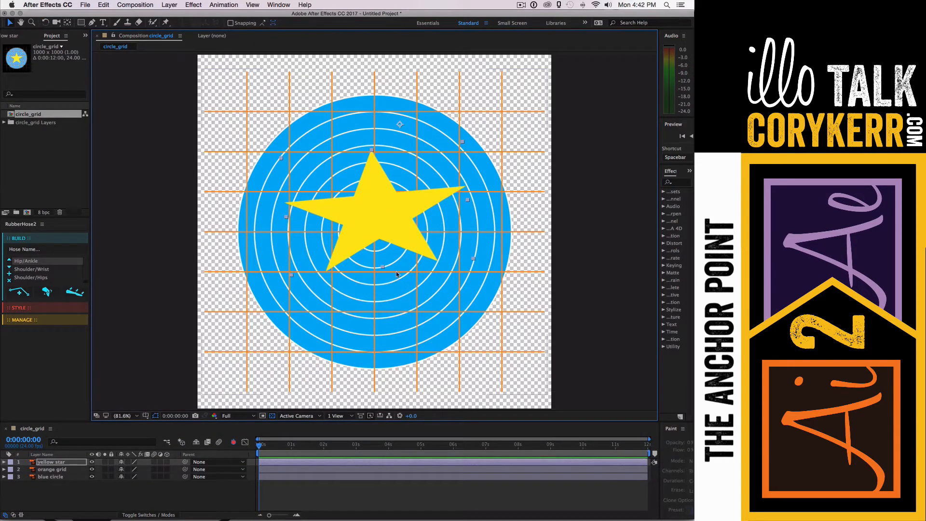
pyautogui.press('y')
pyautogui.moveTo(401, 126); pyautogui.dragTo(468, 264)
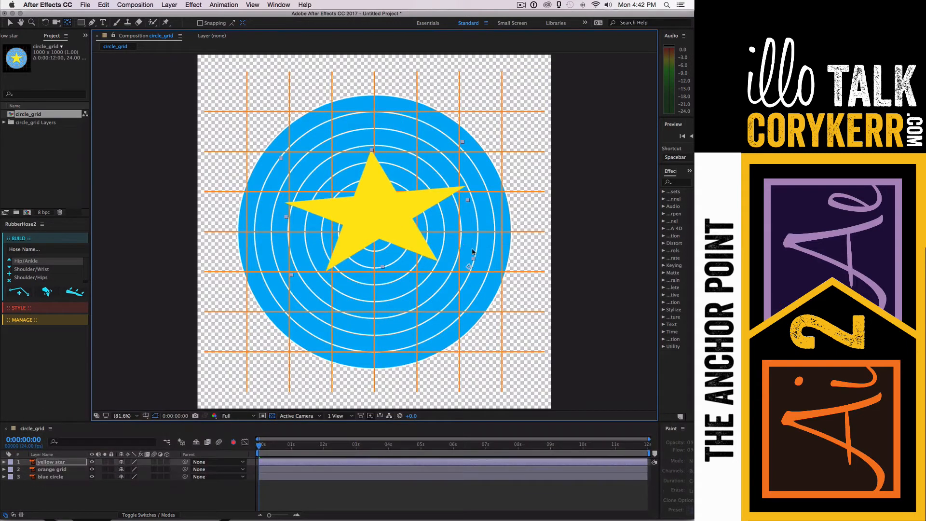
# Rotate the yellow star around its off-centre anchor point, and expand the yellow star layer's properties
pyautogui.press('w')
pyautogui.moveTo(375, 151); pyautogui.dragTo(496, 120)
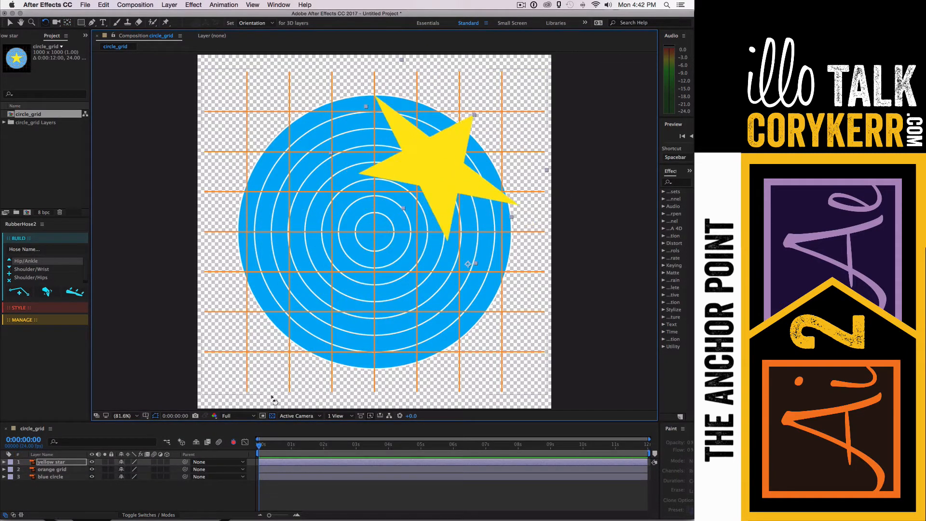
pyautogui.click(4, 462)
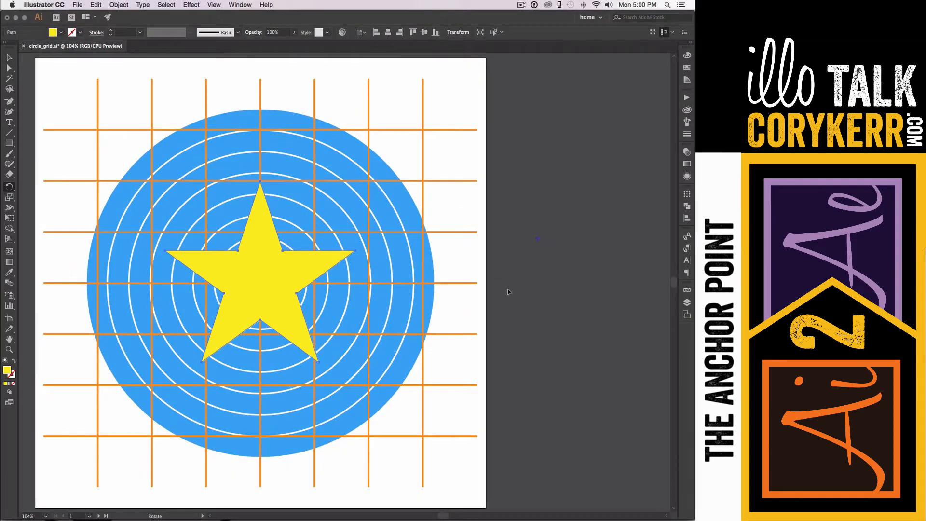
# In Illustrator, try rotating the star around the reference point outside the artboard, and undo the rotation
pyautogui.moveTo(209, 355); pyautogui.dragTo(431, 256)
pyautogui.press('super+z')
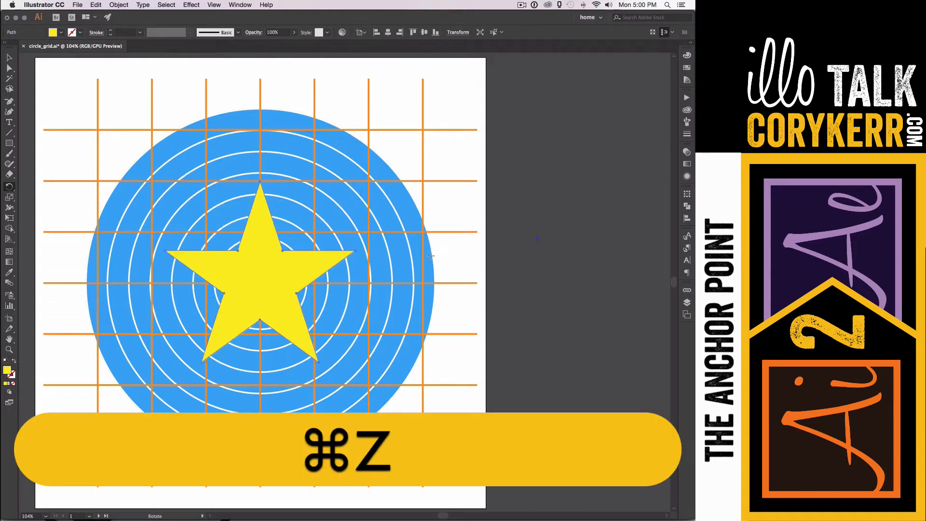
# Preview a vertical reflection of the star about a point beside its right arm with the Reflect tool, and cancel it
pyautogui.press('r')
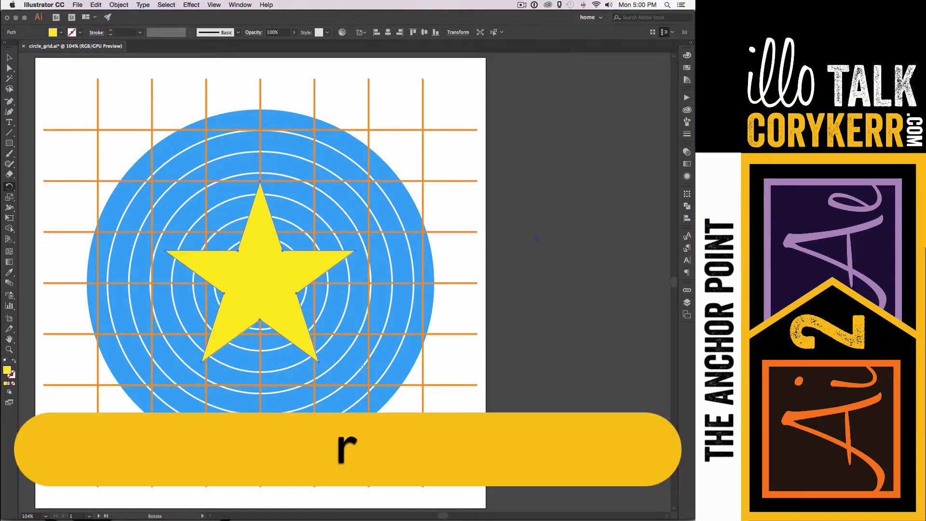
pyautogui.press('o')
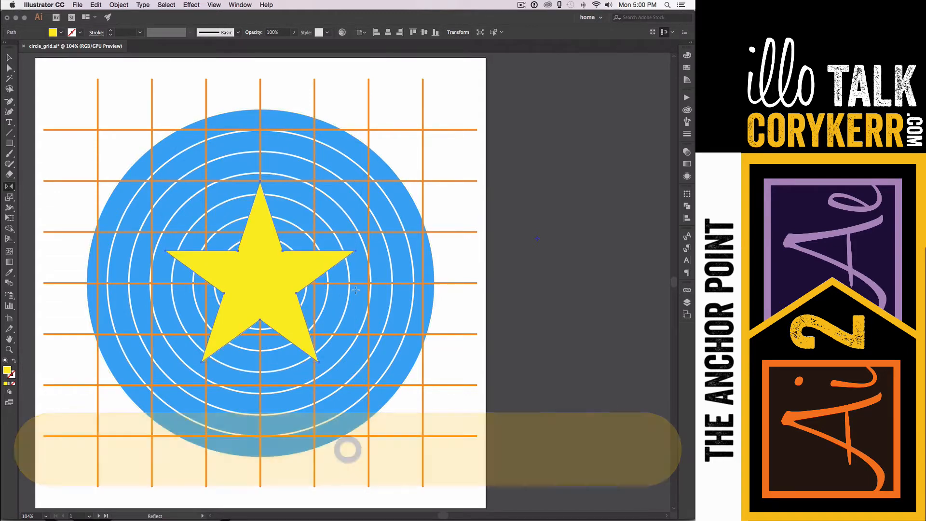
pyautogui.keyDown('alt'); pyautogui.click(356, 291); pyautogui.keyUp('alt')
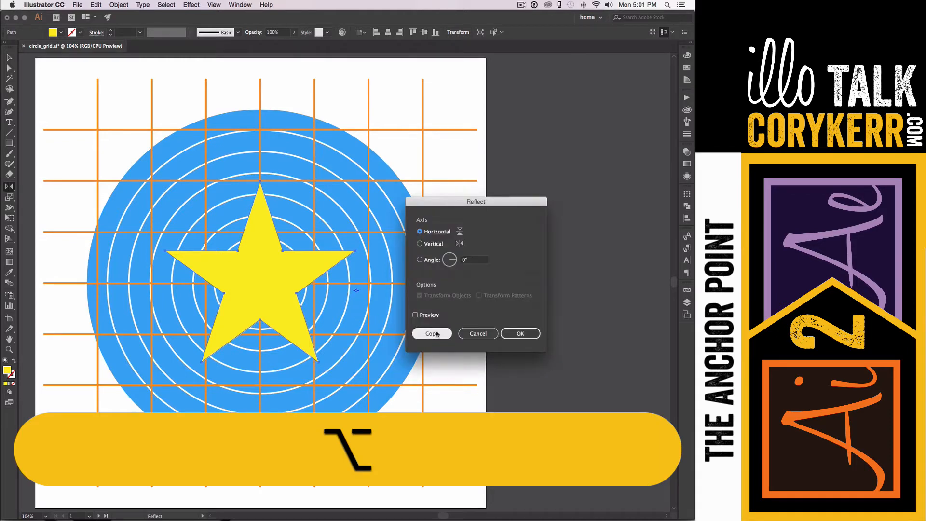
pyautogui.moveTo(487, 202); pyautogui.dragTo(505, 55)
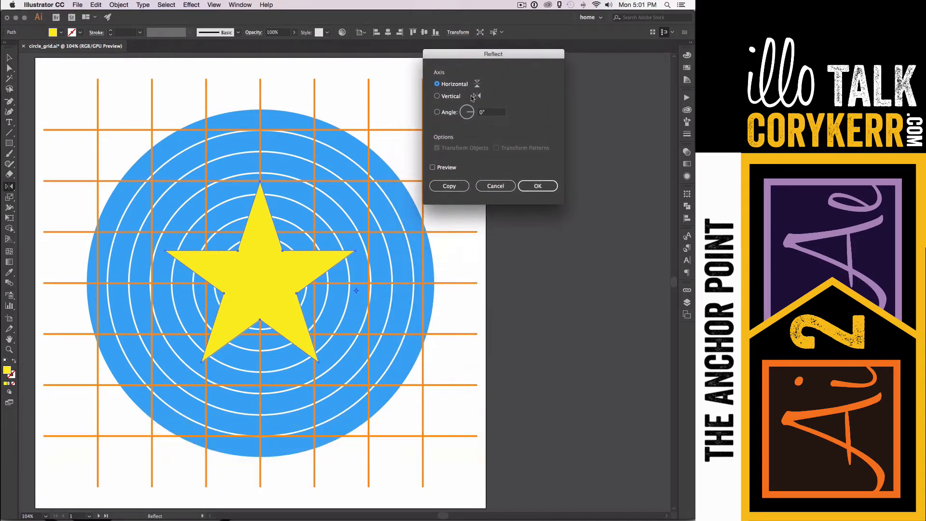
pyautogui.click(437, 97)
pyautogui.click(433, 167)
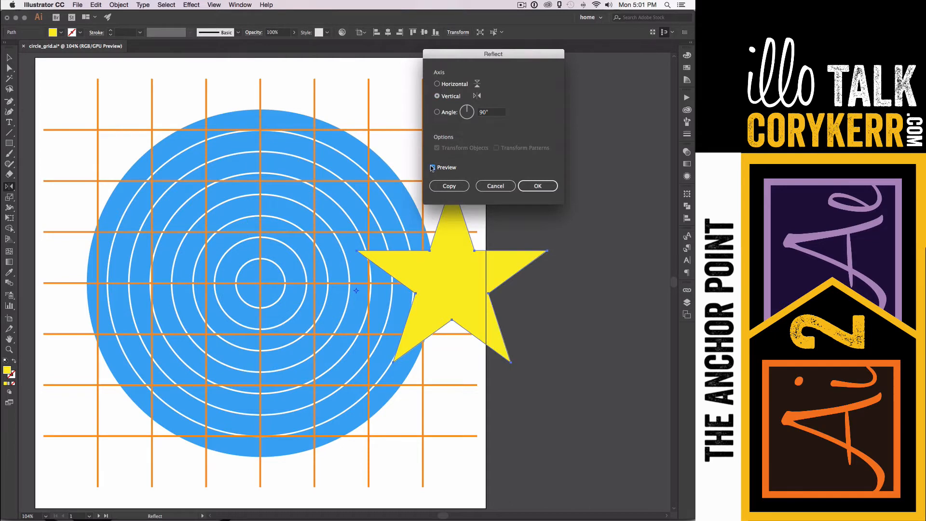
pyautogui.click(433, 167)
pyautogui.click(433, 168)
pyautogui.click(433, 168)
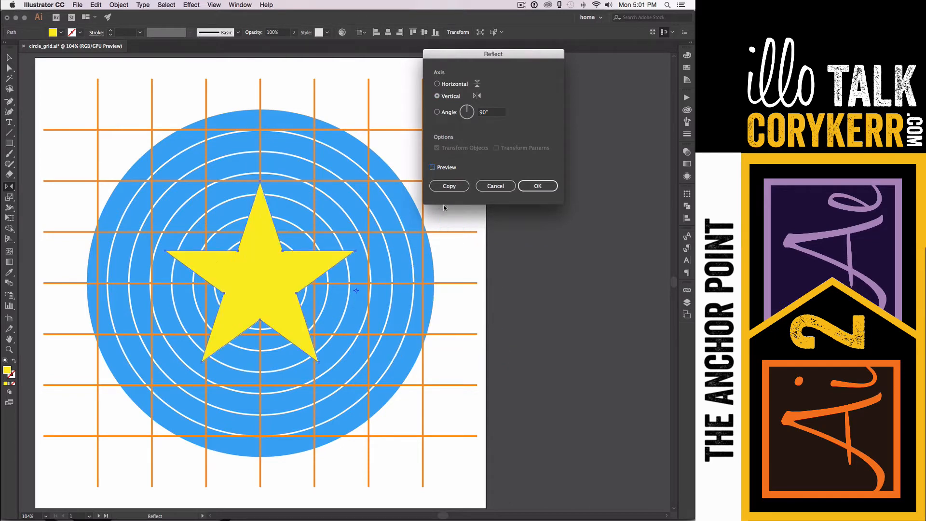
pyautogui.click(495, 186)
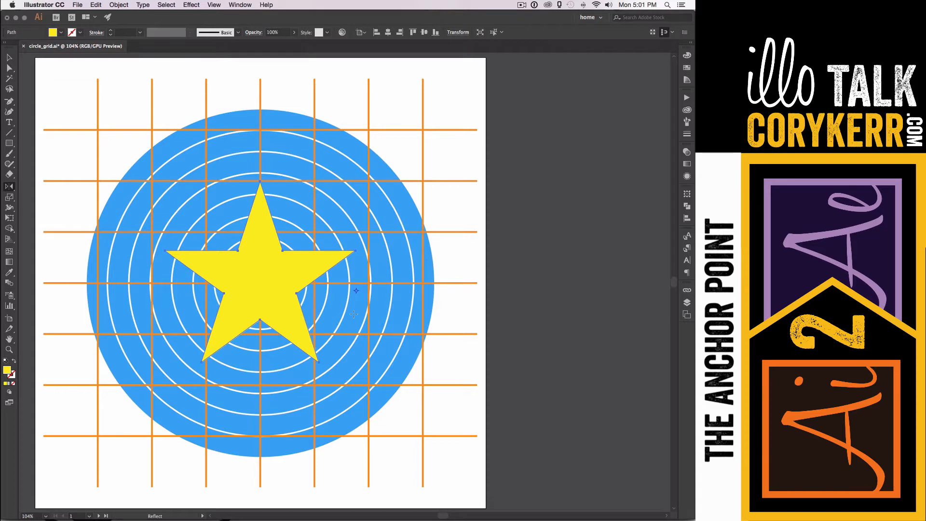
# Enlarge the star from its centre by its lower-right bounding box corner
pyautogui.press('v')
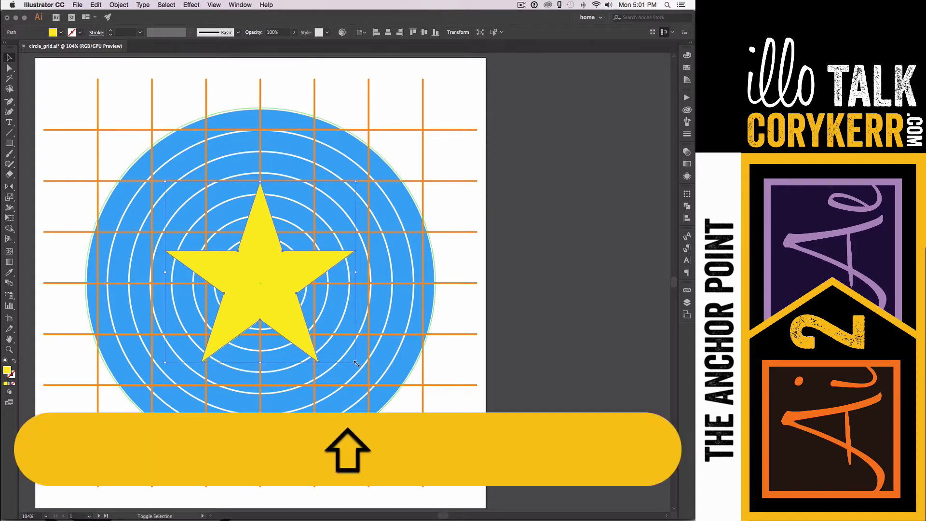
pyautogui.moveTo(356, 363); pyautogui.dragTo(405, 419)
# Switch to After Effects and enlarge the yellow star about its centre to about 149% wide and 166% high
pyautogui.press('super+Tab')
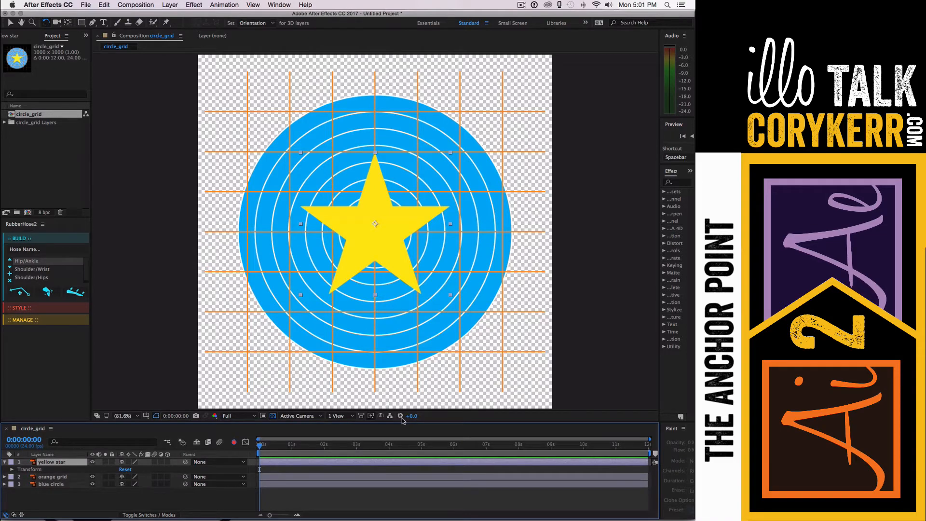
pyautogui.press('v')
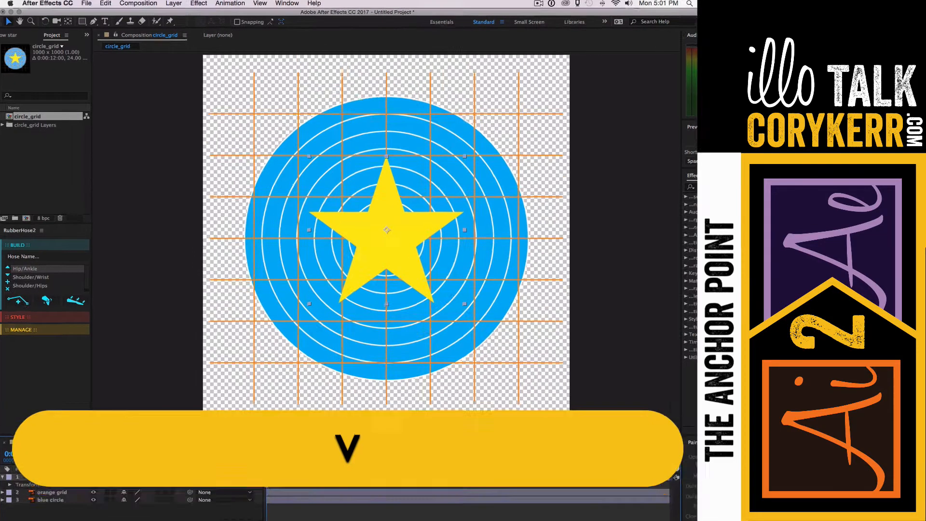
pyautogui.moveTo(581, 384); pyautogui.dragTo(620, 435)
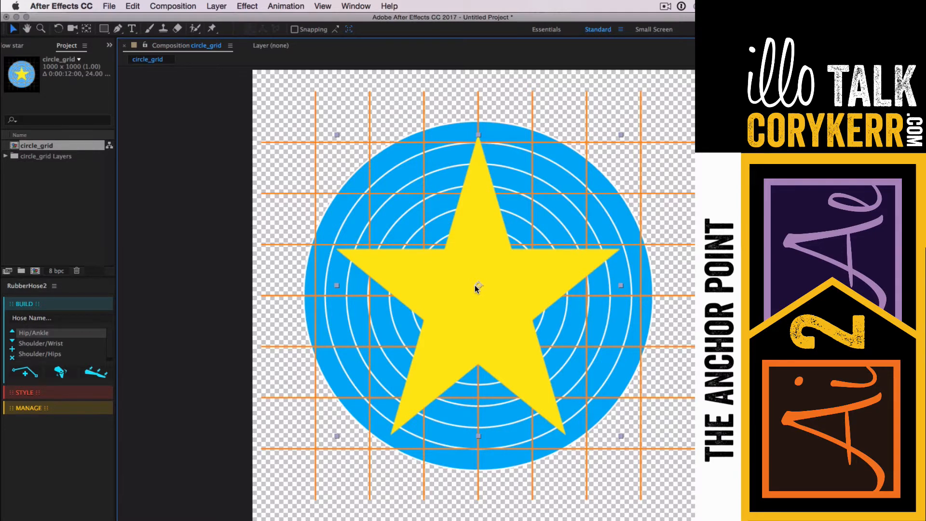
# Switch to Illustrator and move the star to the right so that it overlaps the artboard's edge
pyautogui.press('super+Tab')
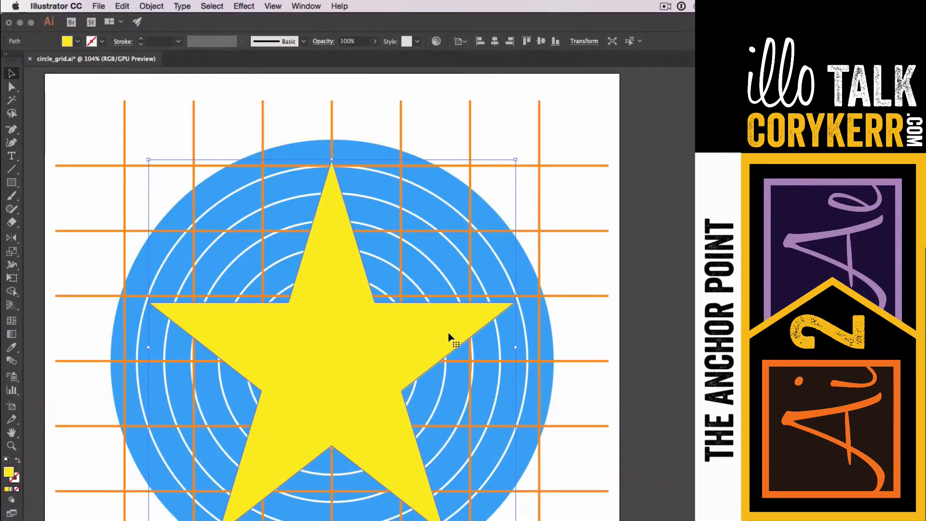
pyautogui.press('v')
pyautogui.moveTo(398, 347); pyautogui.dragTo(699, 314)
# Try rounding the star's upper-right inner corner with its live corner widget, and undo the rounding
pyautogui.press('a')
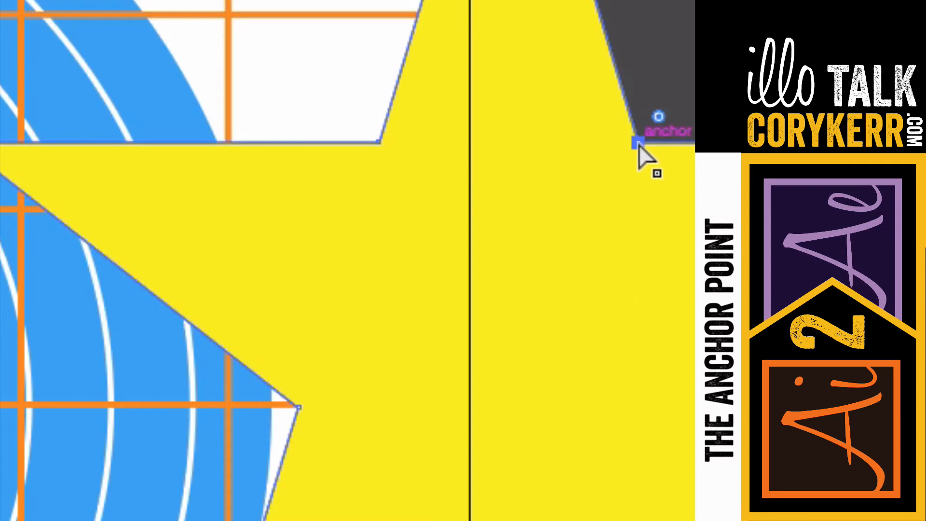
pyautogui.moveTo(664, 116); pyautogui.dragTo(695, 72)
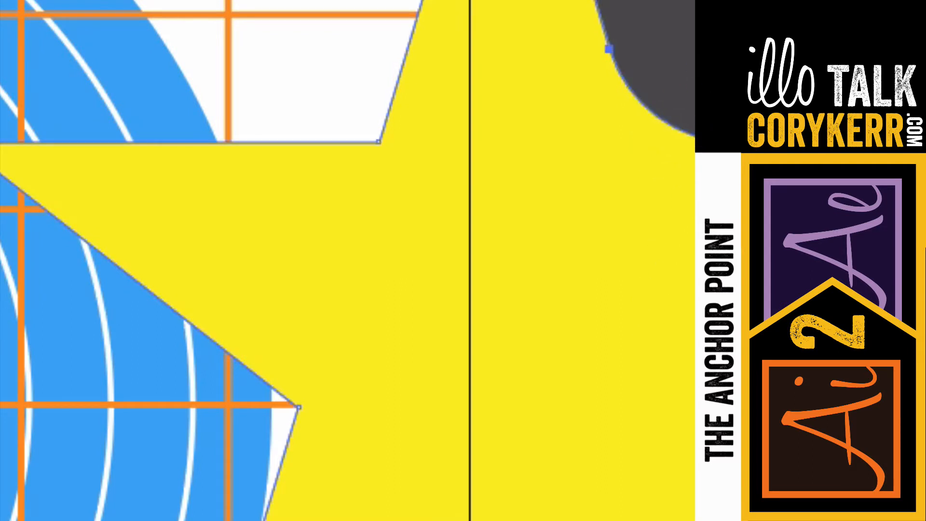
pyautogui.press('super+z')
pyautogui.press('super+shift+z')
# Convert the star's upper-right inner corner into a smooth point by pulling out its direction handles
pyautogui.hotkey('shift', 'c')
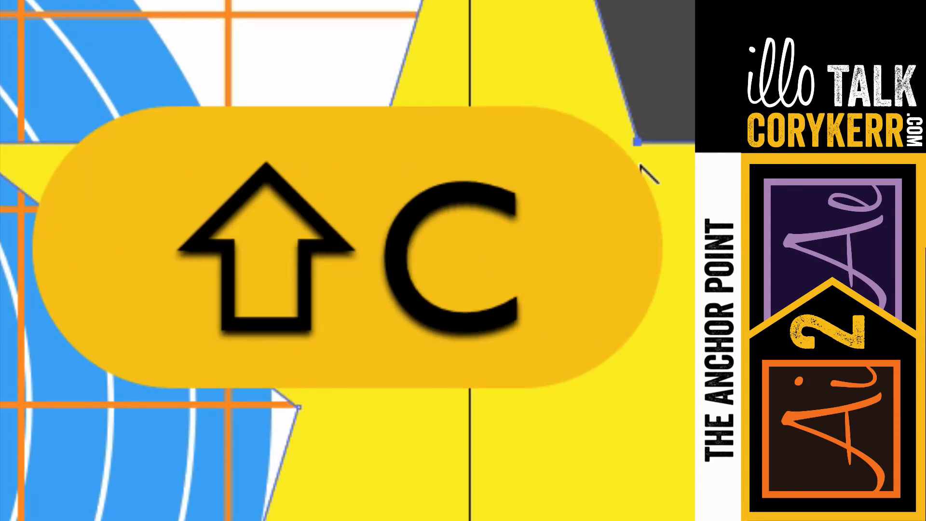
pyautogui.moveTo(637, 141); pyautogui.dragTo(777, 240)
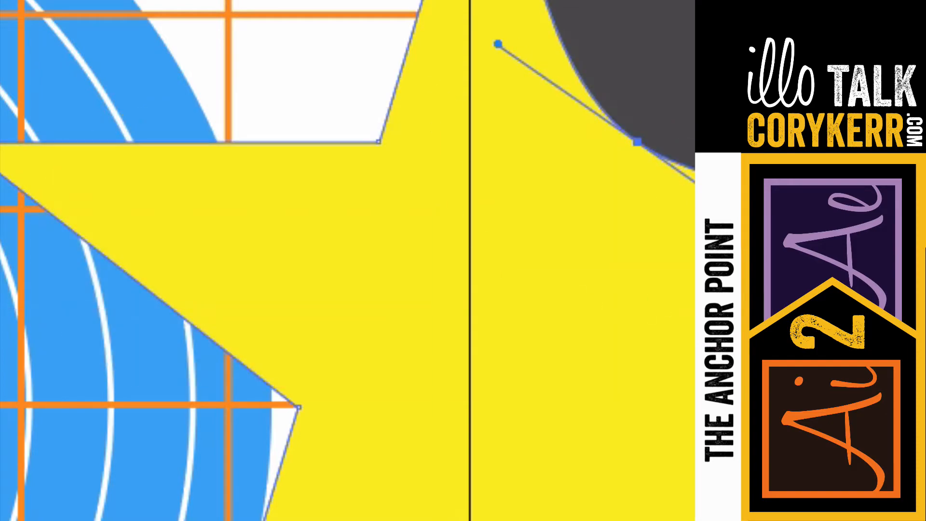
# Switch to After Effects, expand the yellow star's Transform properties, and set rotation to 10° and scale to 143.2, 159.8%
pyautogui.press('super+Tab')
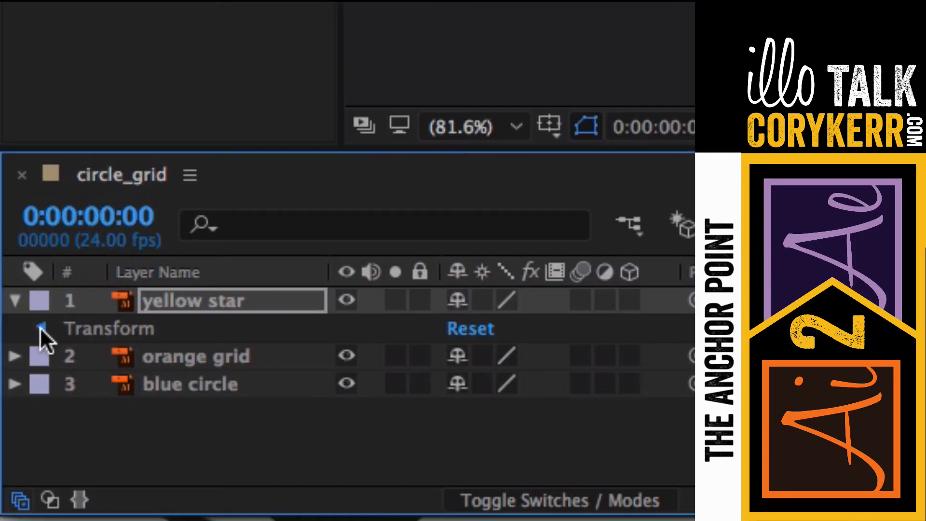
pyautogui.click(11, 471)
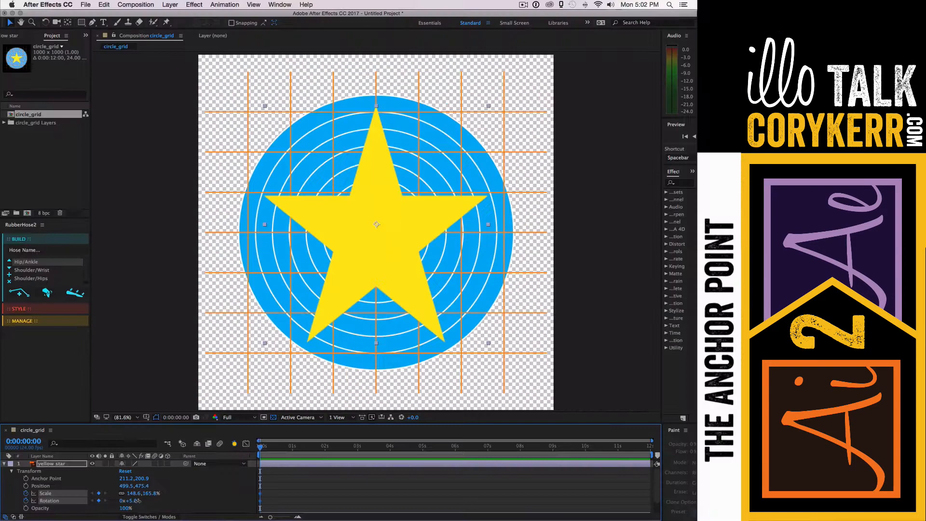
pyautogui.moveTo(490, 440); pyautogui.dragTo(586, 428)
pyautogui.moveTo(156, 497)
pyautogui.mouseDown()
pyautogui.moveTo(120, 493)
pyautogui.moveTo(224, 491)
pyautogui.moveTo(140, 489)
pyautogui.mouseUp()
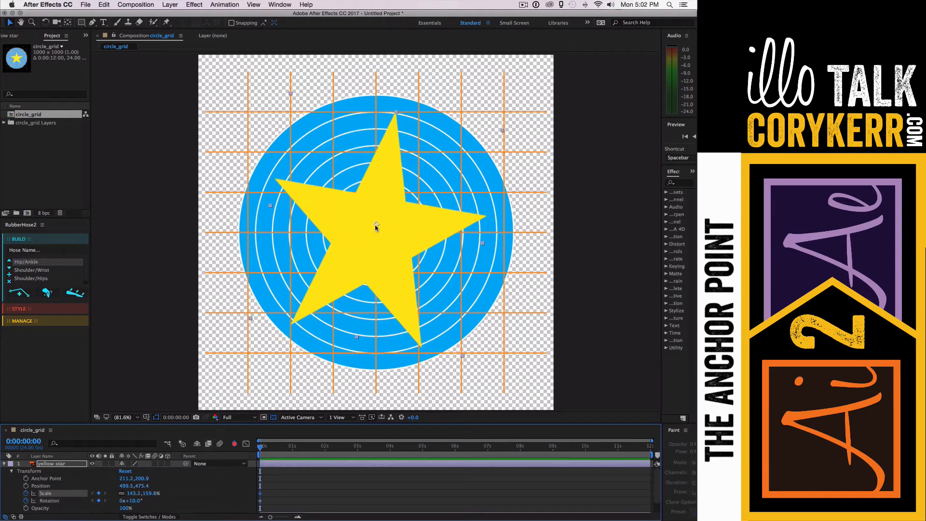
# Move the star's anchor point beyond its upper right, and set rotation to 22° and a larger scale around that point
pyautogui.press('y')
pyautogui.moveTo(378, 228); pyautogui.dragTo(478, 98)
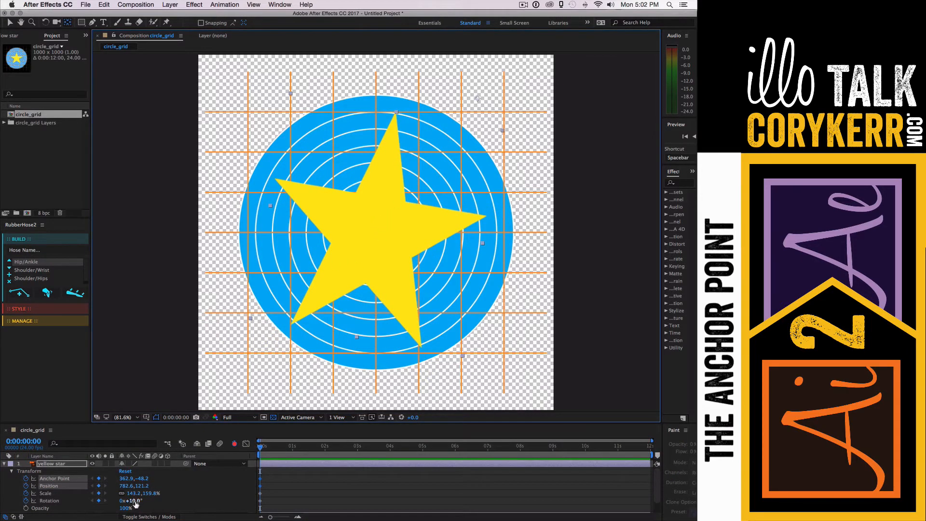
pyautogui.moveTo(136, 504)
pyautogui.mouseDown()
pyautogui.moveTo(164, 505)
pyautogui.moveTo(104, 506)
pyautogui.moveTo(160, 493)
pyautogui.moveTo(86, 500)
pyautogui.moveTo(154, 497)
pyautogui.moveTo(133, 494)
pyautogui.mouseUp()
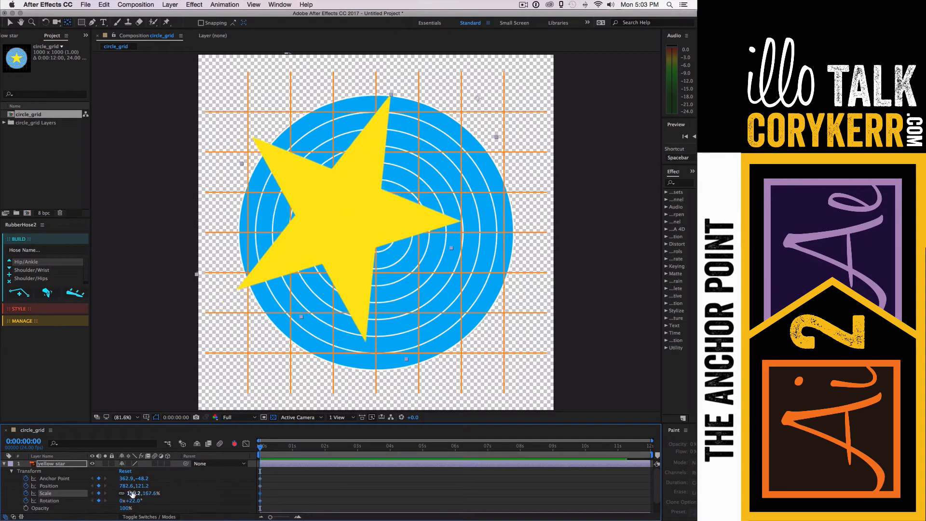
# Undo the recent anchor point, rotation and scale changes on the yellow star
pyautogui.press('super+z')
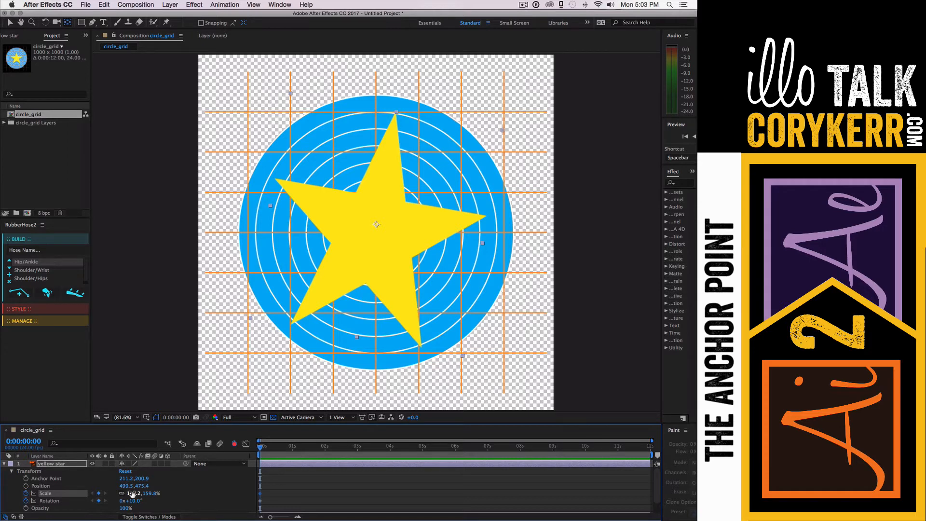
pyautogui.press('super+z')
pyautogui.press('super+z')
pyautogui.press('super+z')
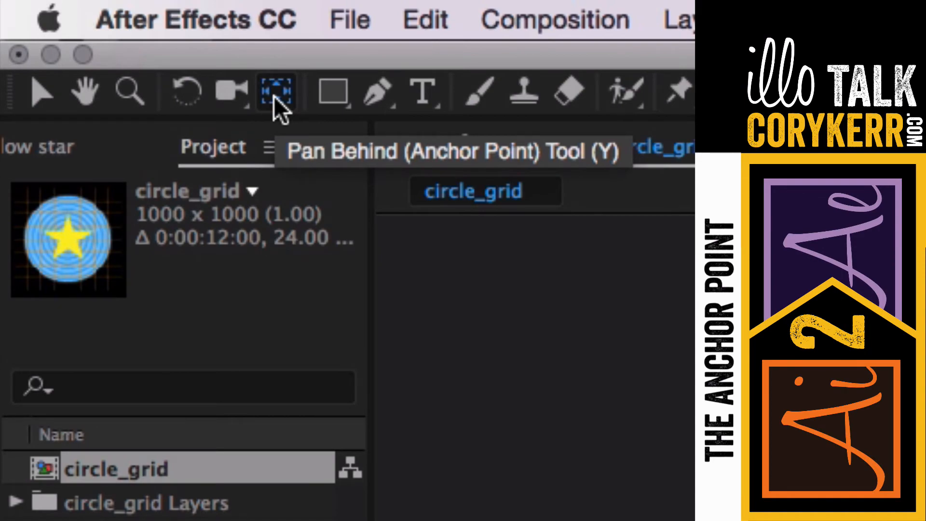
# Move the yellow star's anchor point to several positions with the Pan Behind tool, ending at about 397.5, 432.5 near its lower-right tip
pyautogui.press('y')
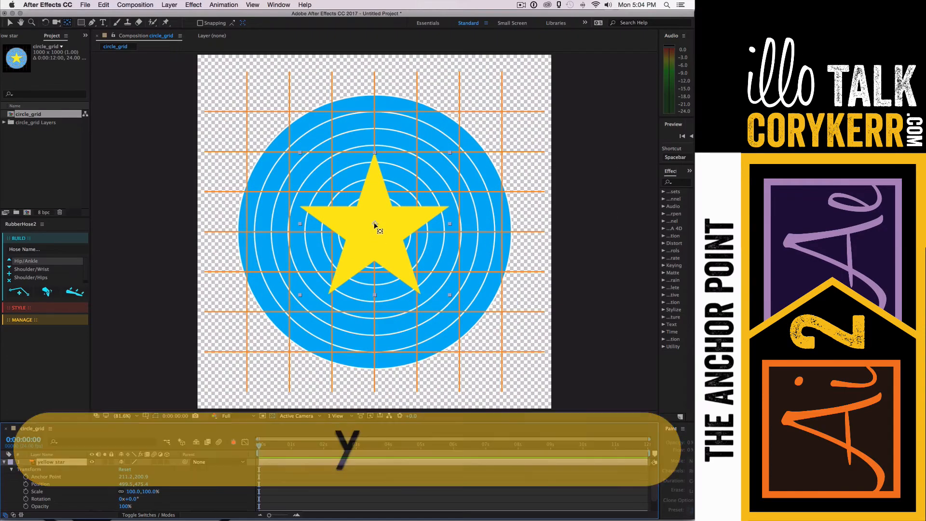
pyautogui.moveTo(375, 224); pyautogui.dragTo(352, 181)
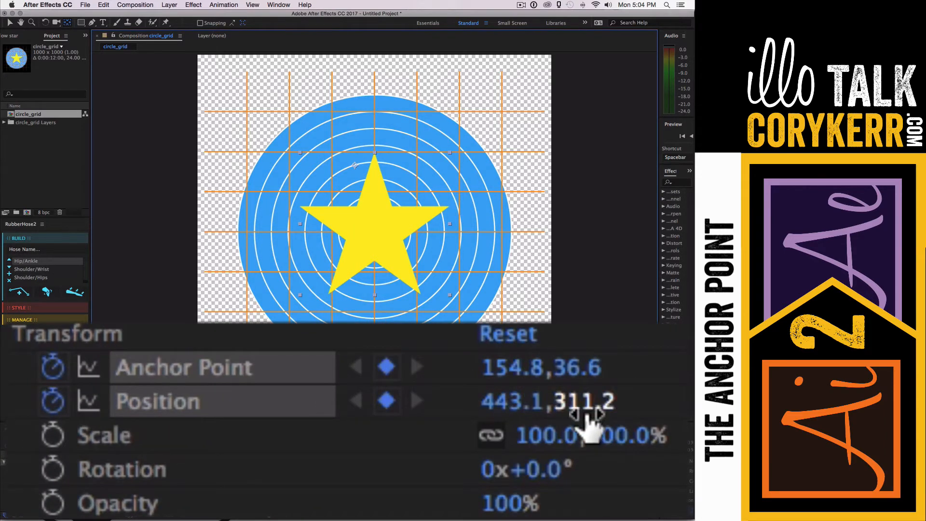
pyautogui.moveTo(356, 167); pyautogui.dragTo(311, 101)
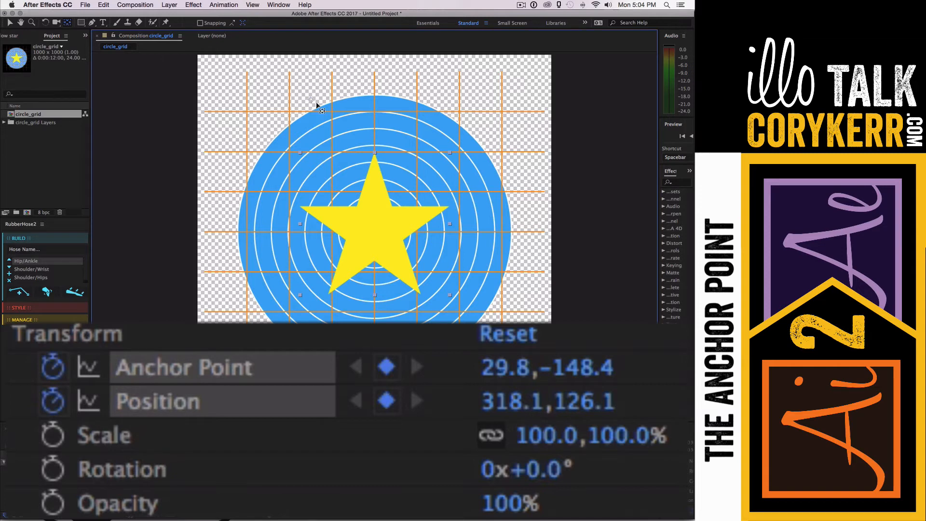
pyautogui.moveTo(309, 101); pyautogui.dragTo(369, 195)
pyautogui.moveTo(437, 292); pyautogui.dragTo(450, 308)
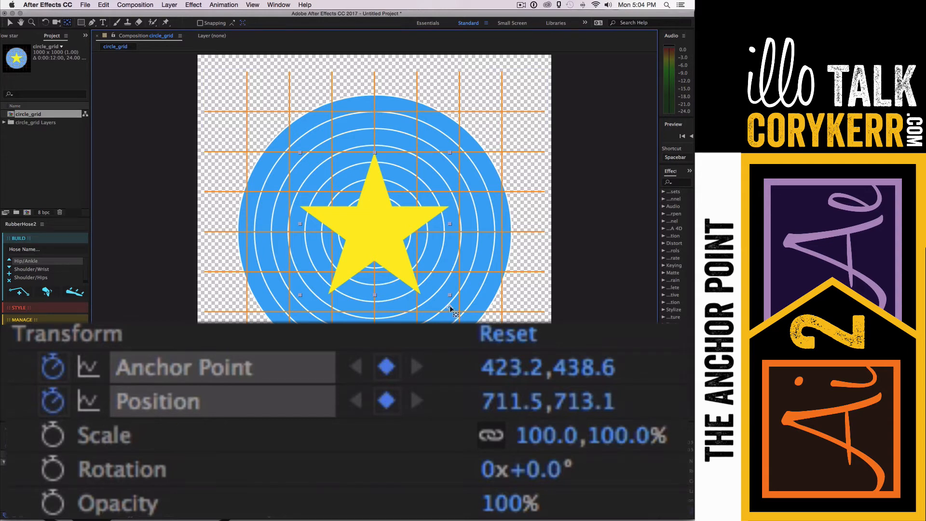
pyautogui.moveTo(450, 308); pyautogui.dragTo(414, 329)
# Set the yellow star layer's anchor point to 0, 0 by entering exact values
pyautogui.click(129, 477)
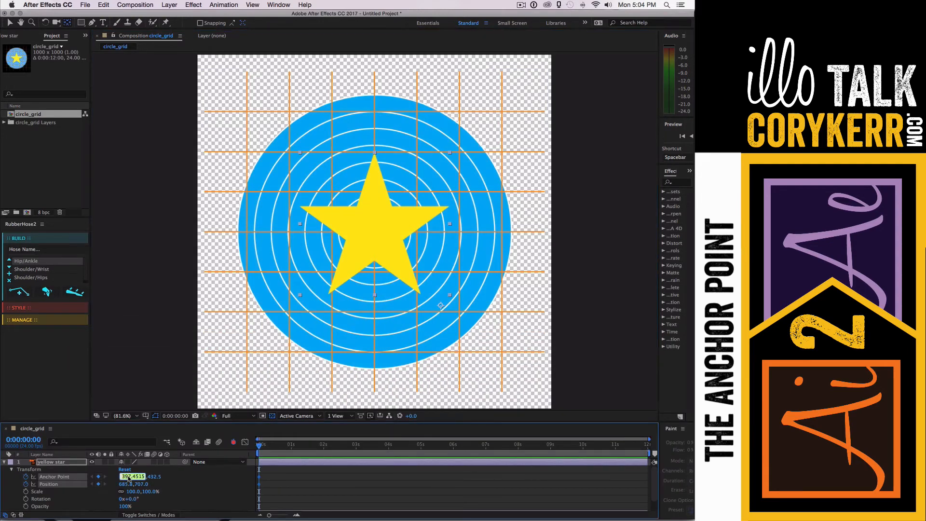
pyautogui.write('0')
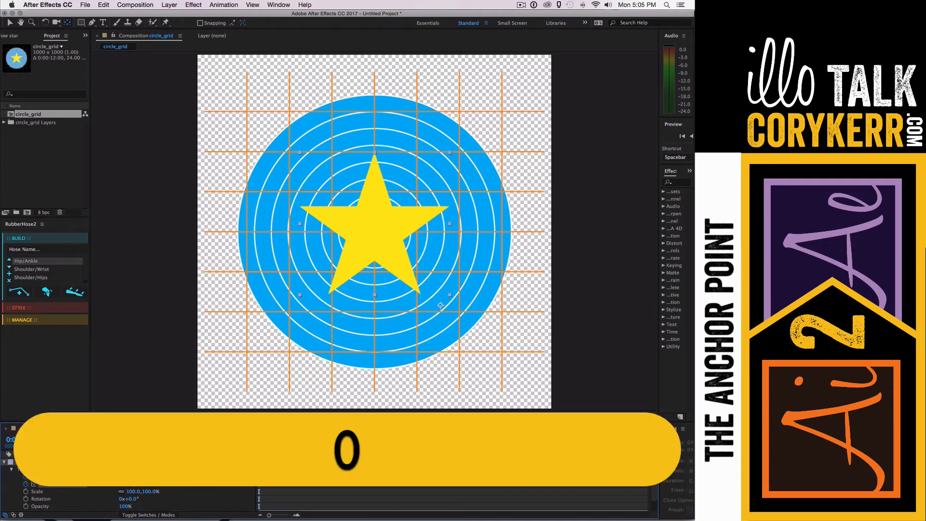
pyautogui.press('Return')
pyautogui.click(137, 476)
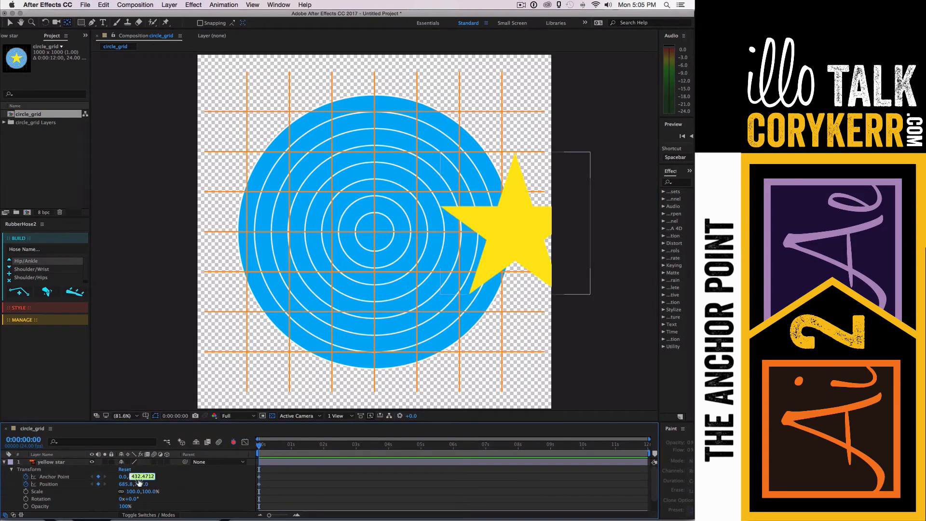
pyautogui.write('0')
pyautogui.press('Return')
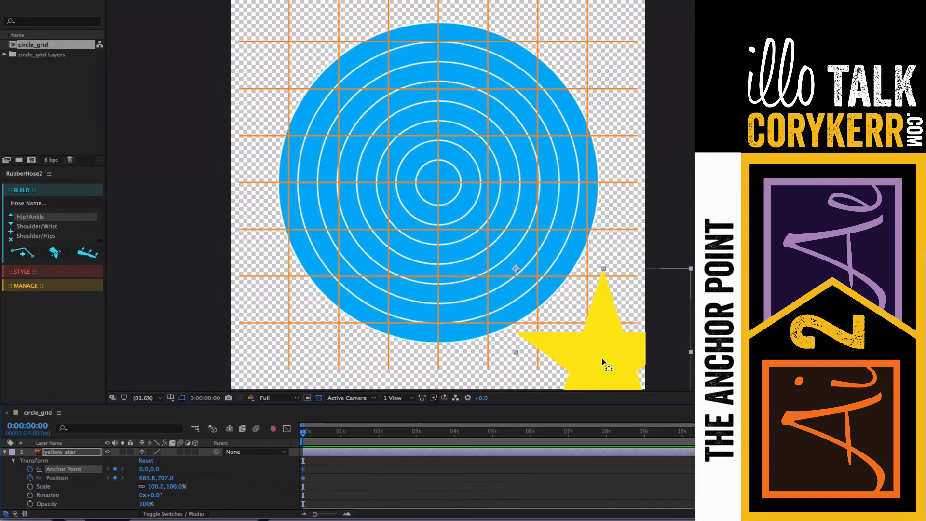
# Move the star onto the upper-left part of the blue circle, and place its anchor point above the star with the Pan Behind tool
pyautogui.click(603, 359)
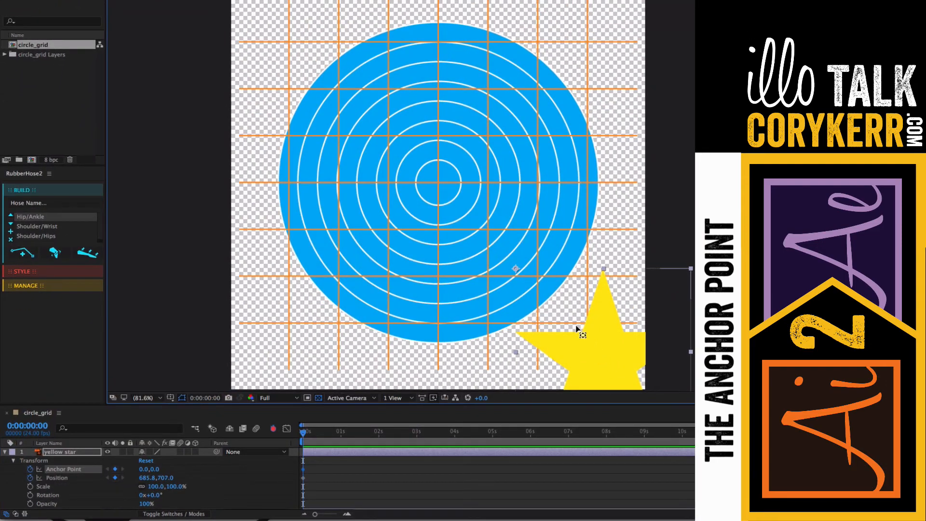
pyautogui.press('v')
pyautogui.moveTo(600, 363); pyautogui.dragTo(357, 118)
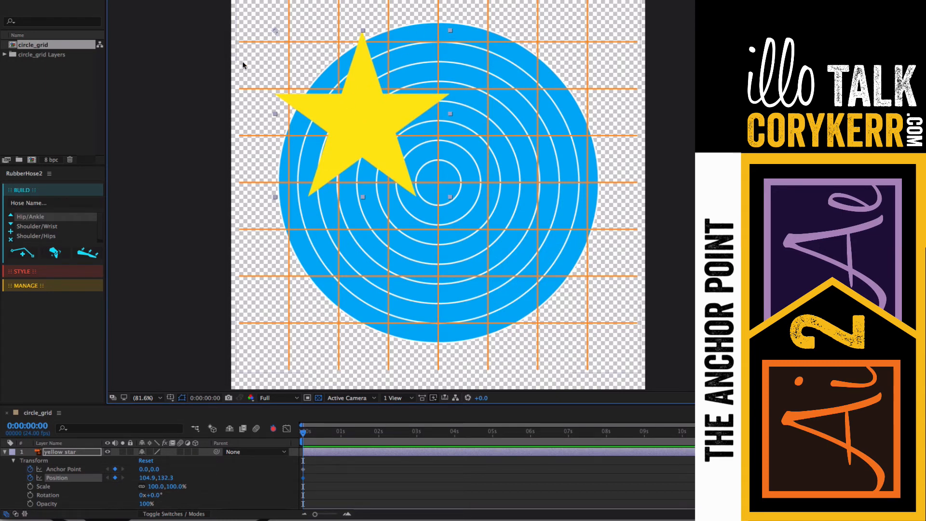
pyautogui.moveTo(364, 144); pyautogui.dragTo(390, 187)
pyautogui.press('y')
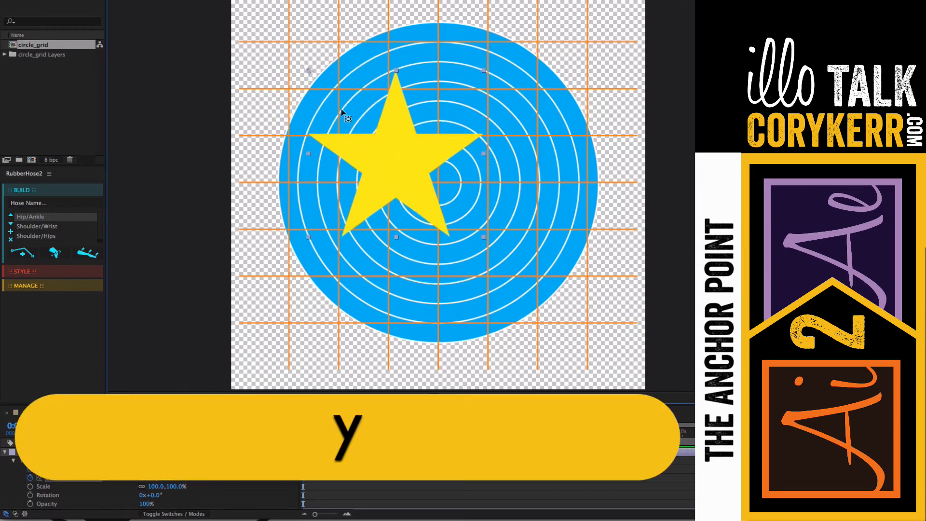
pyautogui.moveTo(309, 71); pyautogui.dragTo(317, 11)
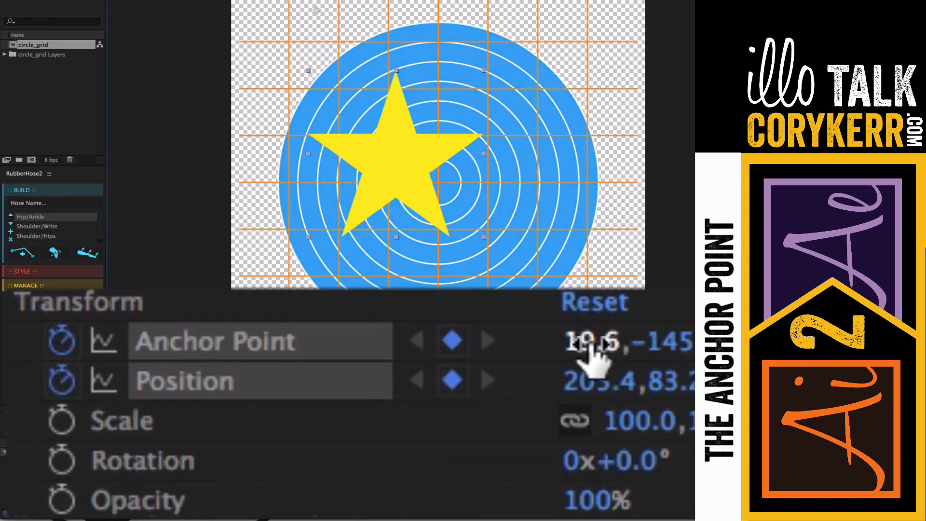
# Adjust the star's Transform values to an anchor point of 210.6, 3.2 and a horizontal position of 210.4
pyautogui.moveTo(613, 344); pyautogui.dragTo(641, 343)
pyautogui.moveTo(225, 469); pyautogui.dragTo(246, 467)
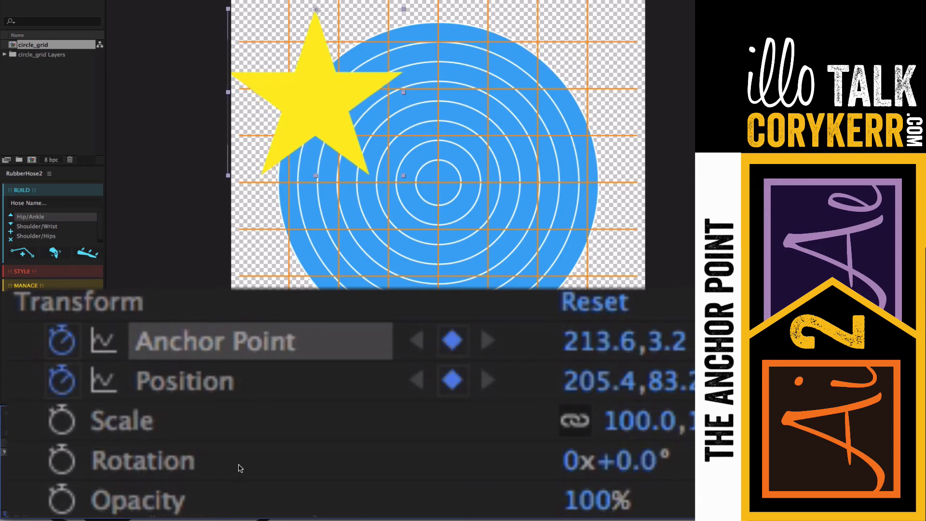
pyautogui.moveTo(589, 381)
pyautogui.mouseDown()
pyautogui.moveTo(563, 375)
pyautogui.moveTo(599, 380)
pyautogui.mouseUp()
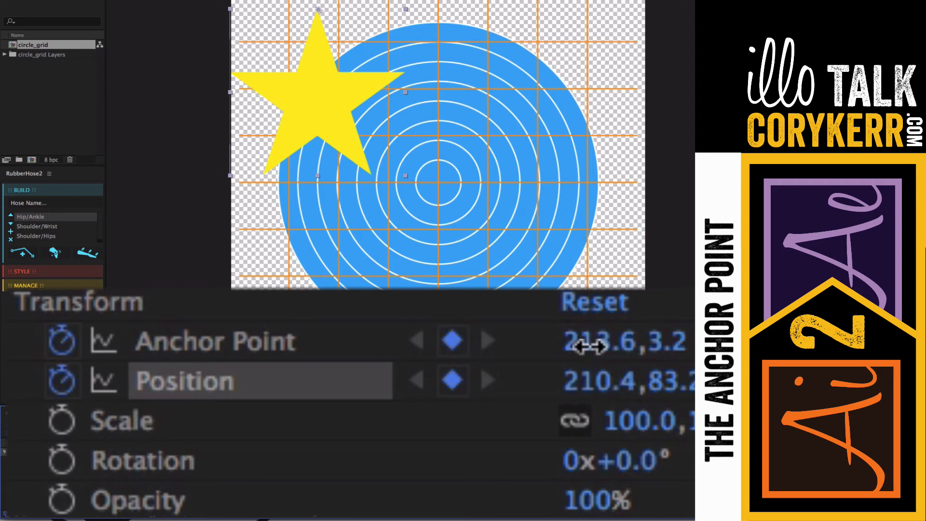
pyautogui.moveTo(586, 341)
pyautogui.mouseDown()
pyautogui.moveTo(565, 343)
pyautogui.moveTo(585, 349)
pyautogui.mouseUp()
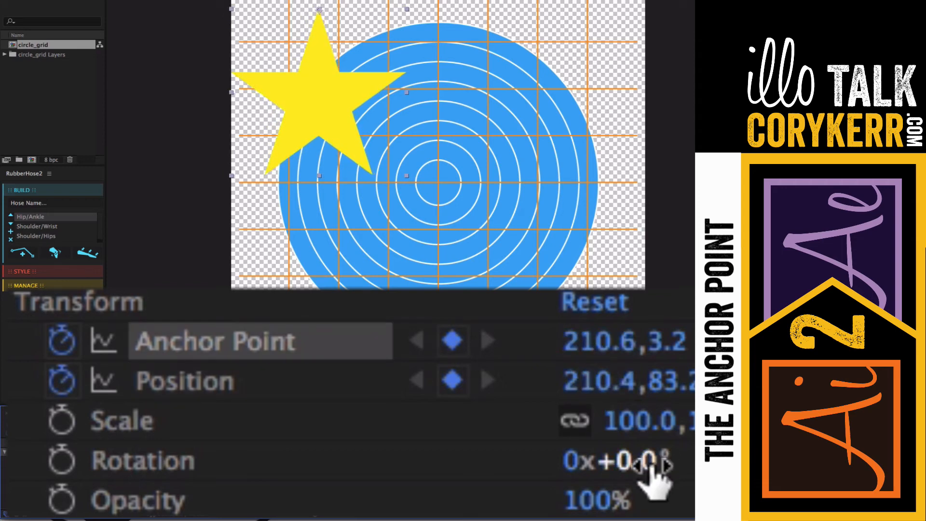